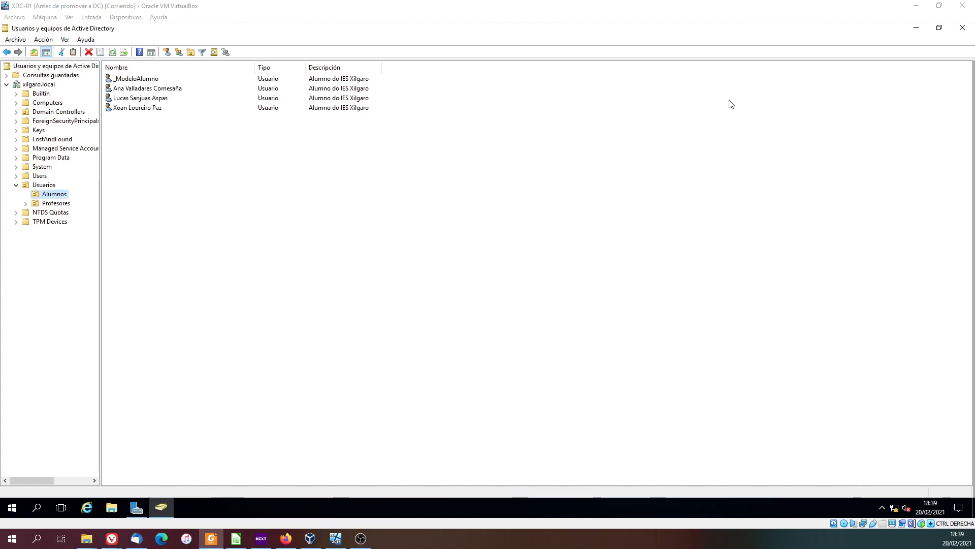
- Close the Active Directory users and computers console, then open Centro de administración de Active Directory in a maximized window
{"action": "left_click", "coordinate": [962, 28]}
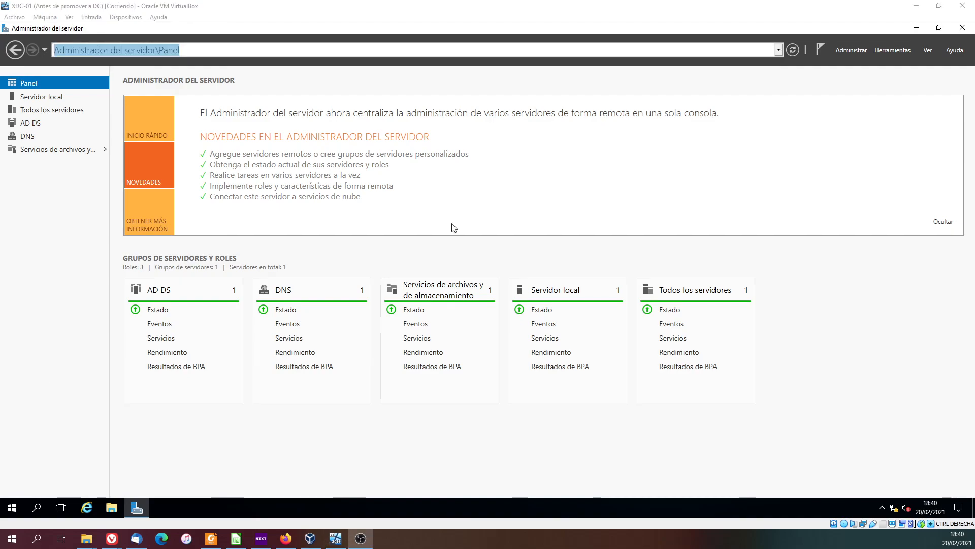
{"action": "left_click", "coordinate": [892, 51]}
{"action": "left_click", "coordinate": [859, 97]}
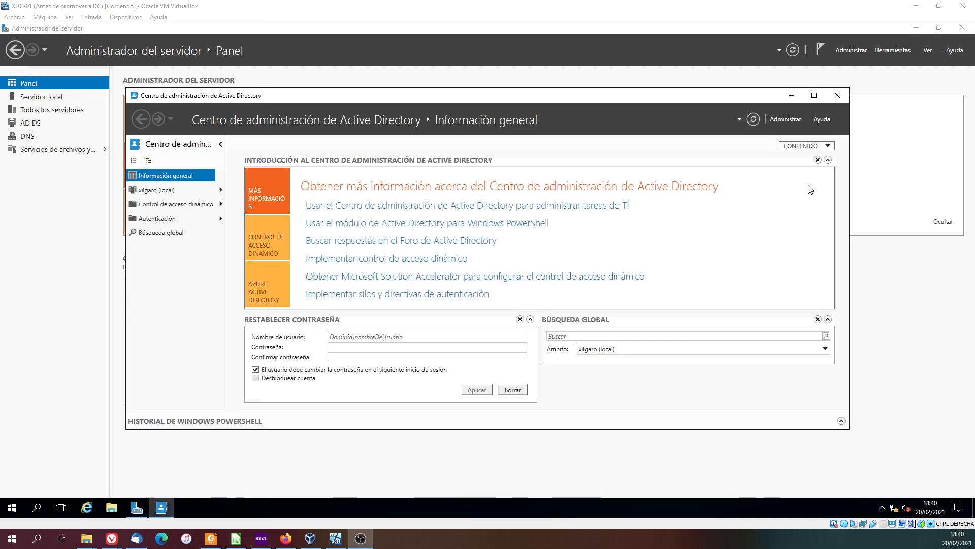
{"action": "left_click", "coordinate": [814, 96]}
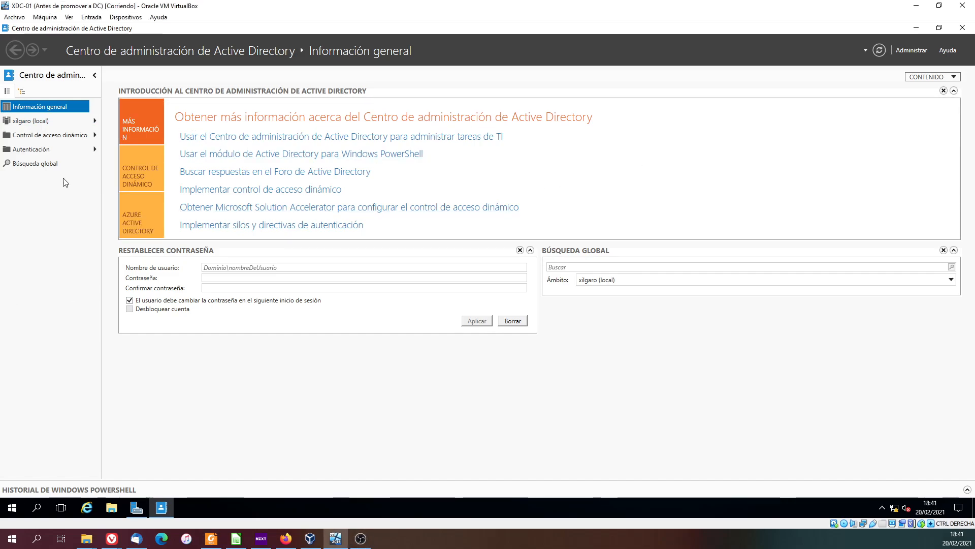
- Browse the xilgaro (local) domain to the Alumnos organizational unit inside Usuarios and display its accounts
{"action": "left_click", "coordinate": [36, 122]}
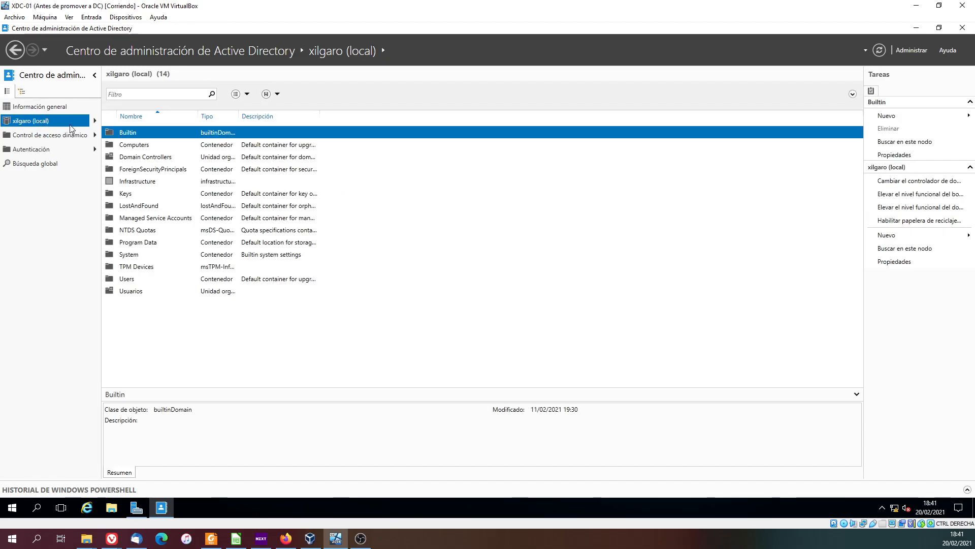
{"action": "left_click", "coordinate": [95, 121]}
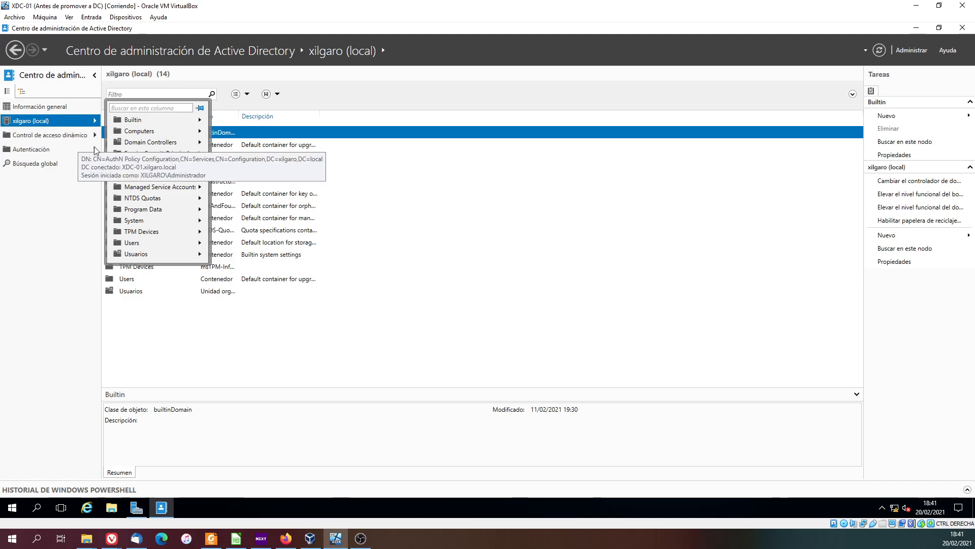
{"action": "left_click", "coordinate": [134, 255]}
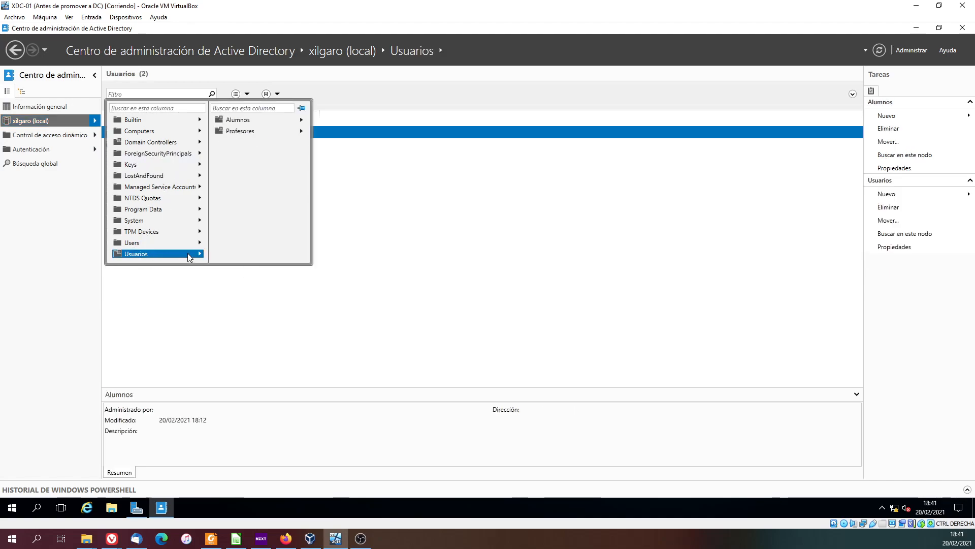
{"action": "left_click", "coordinate": [237, 122]}
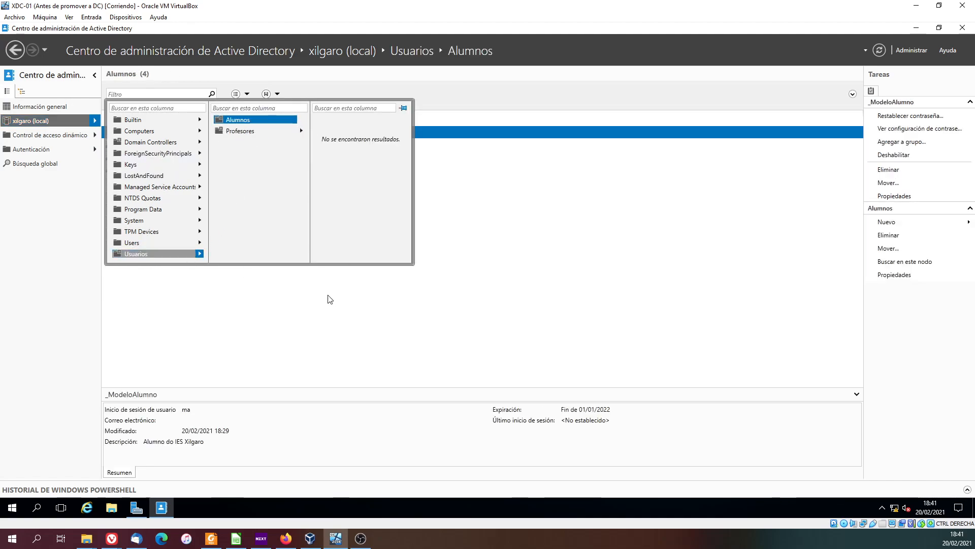
{"action": "left_click", "coordinate": [243, 132]}
{"action": "left_click", "coordinate": [243, 120]}
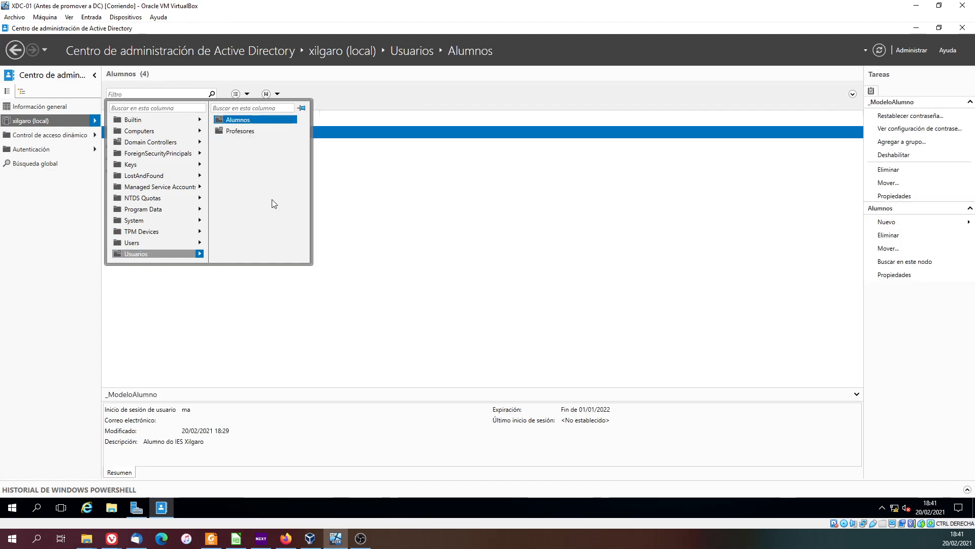
{"action": "left_click", "coordinate": [255, 314]}
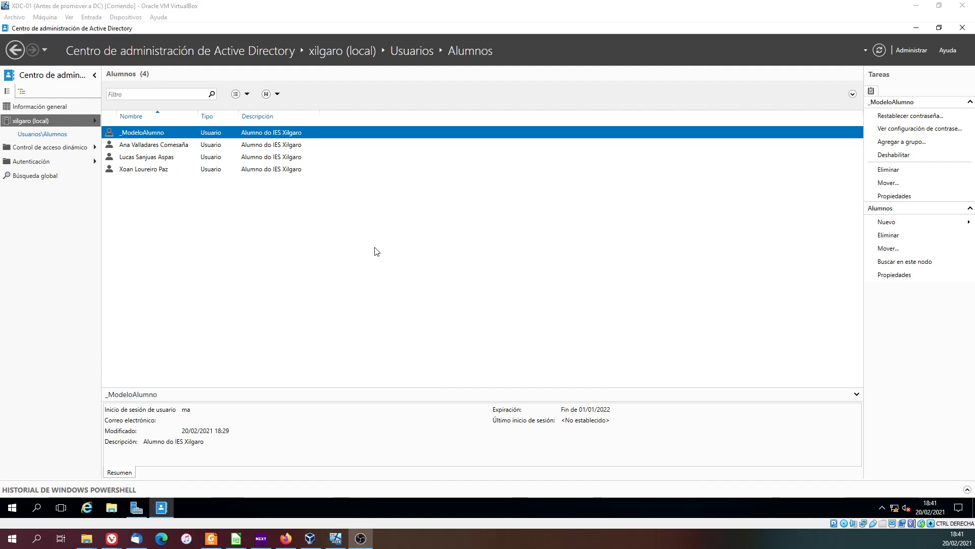
- Examine the properties of the last student account in Alumnos and close them without making changes
{"action": "left_click", "coordinate": [171, 146]}
{"action": "left_click", "coordinate": [153, 169]}
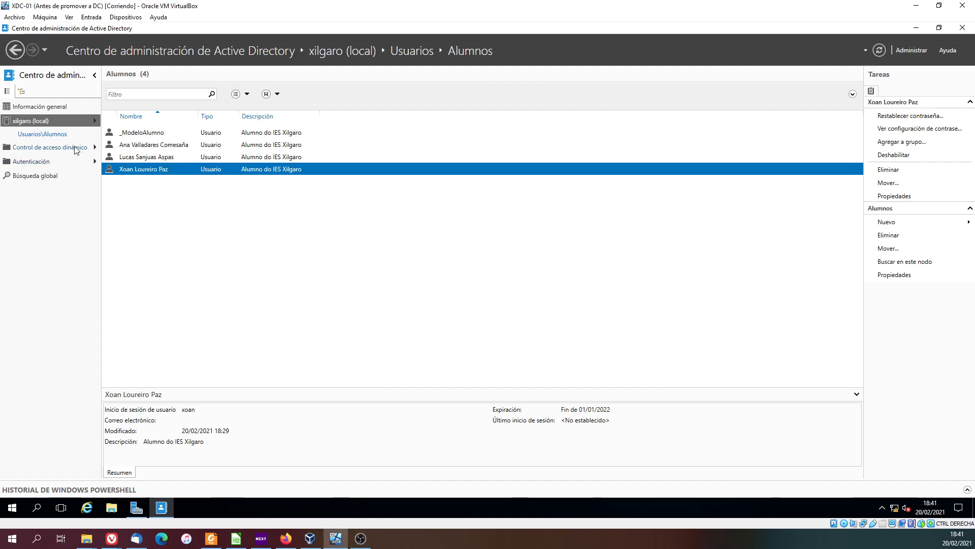
{"action": "right_click", "coordinate": [150, 173]}
{"action": "left_click", "coordinate": [200, 247]}
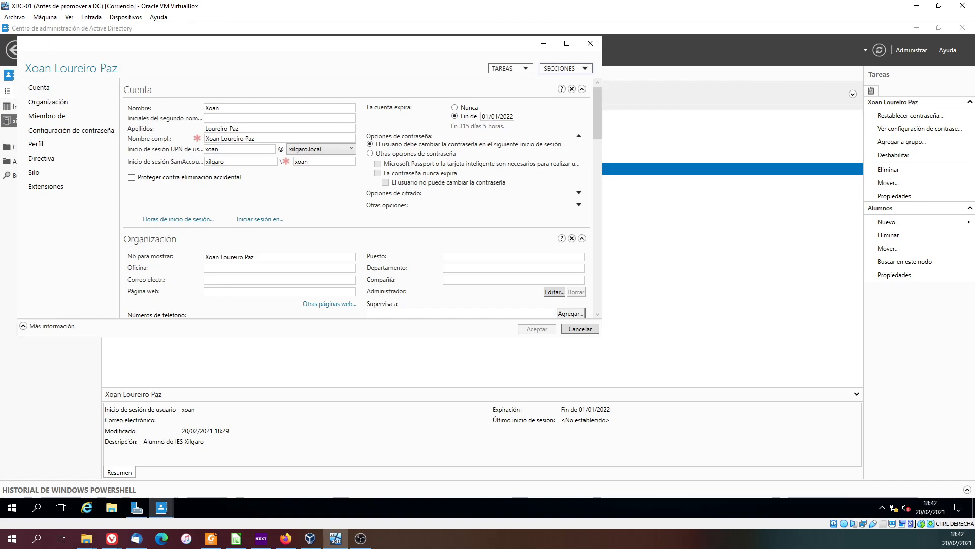
{"action": "key", "text": "alt+Tab"}
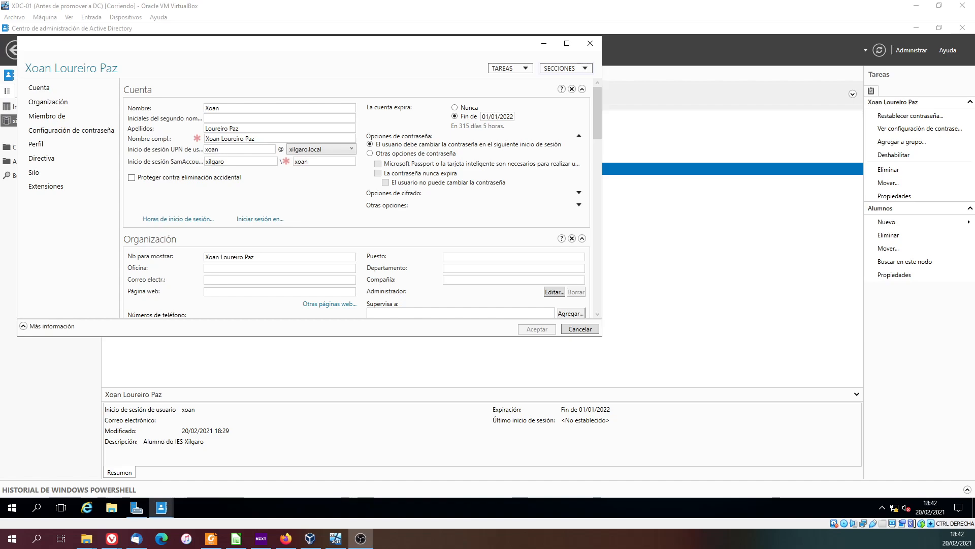
{"action": "left_click", "coordinate": [579, 329]}
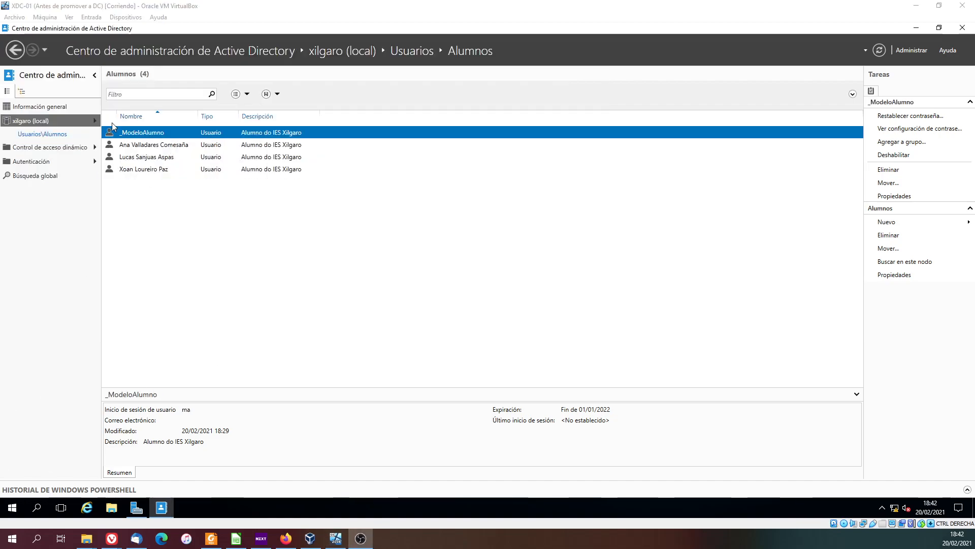
- Start a new user in the Profesores unit under Usuarios and enter the teacher's full name as Nombre
{"action": "left_click", "coordinate": [95, 120]}
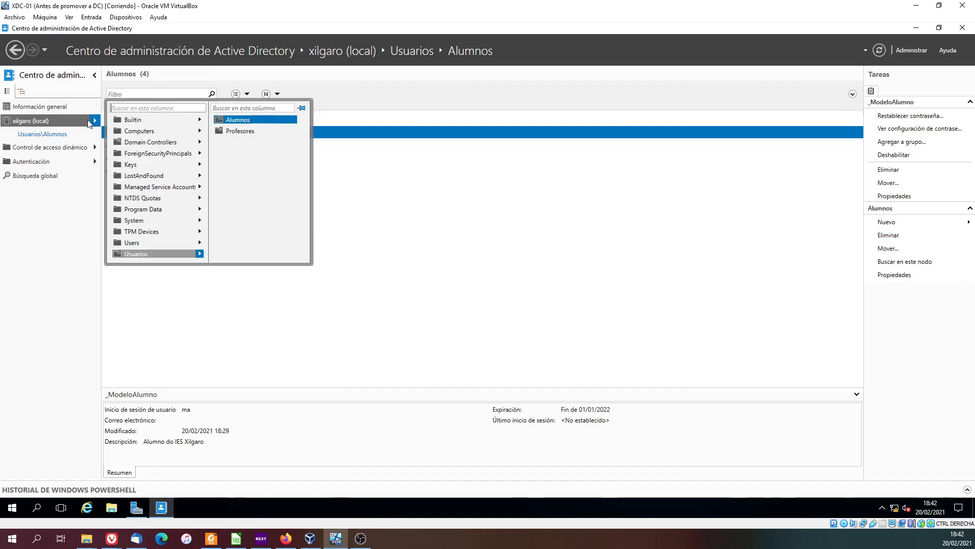
{"action": "left_click", "coordinate": [240, 131]}
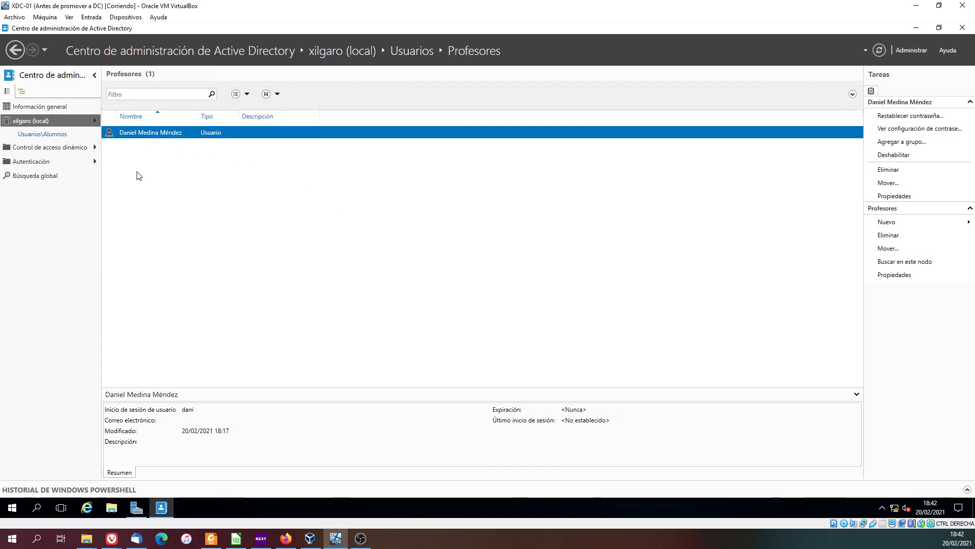
{"action": "right_click", "coordinate": [150, 180]}
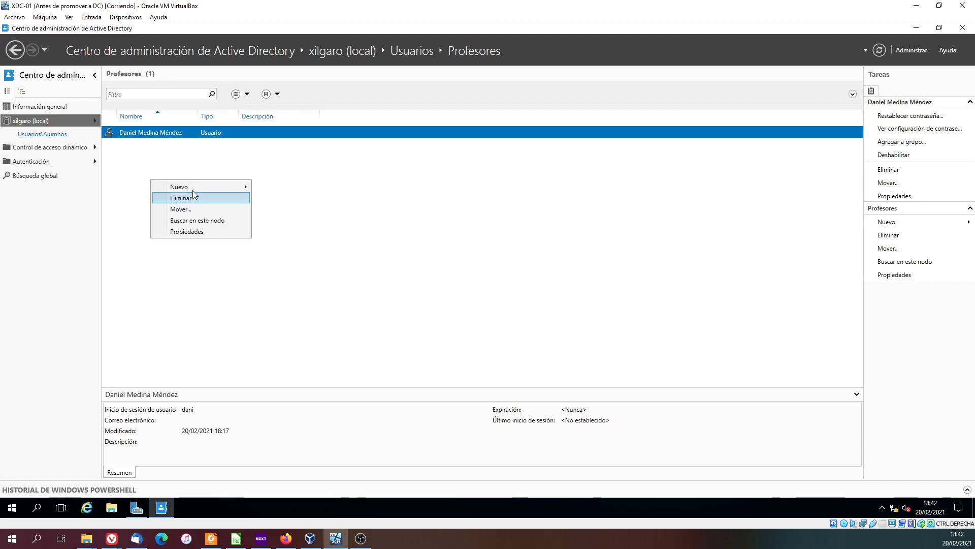
{"action": "mouse_move", "coordinate": [204, 187]}
{"action": "left_click", "coordinate": [278, 222]}
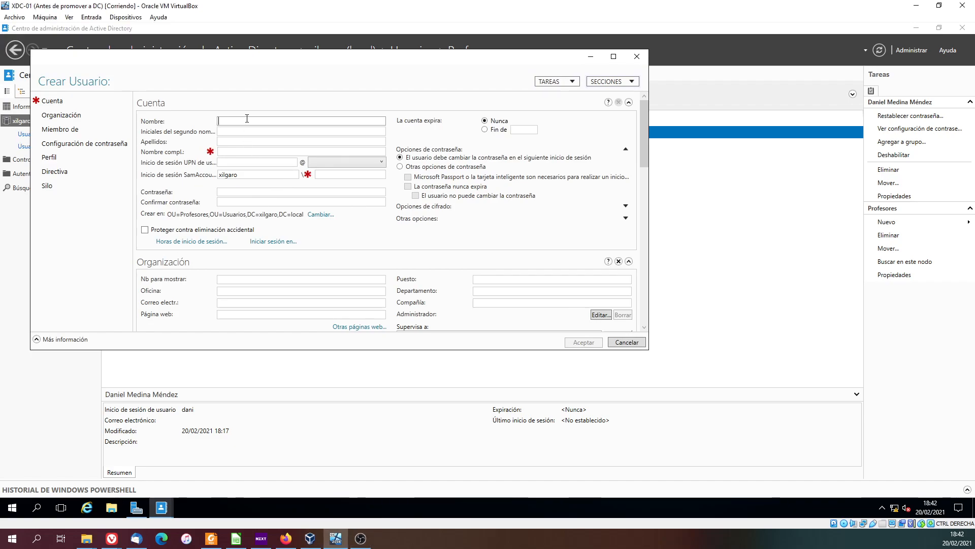
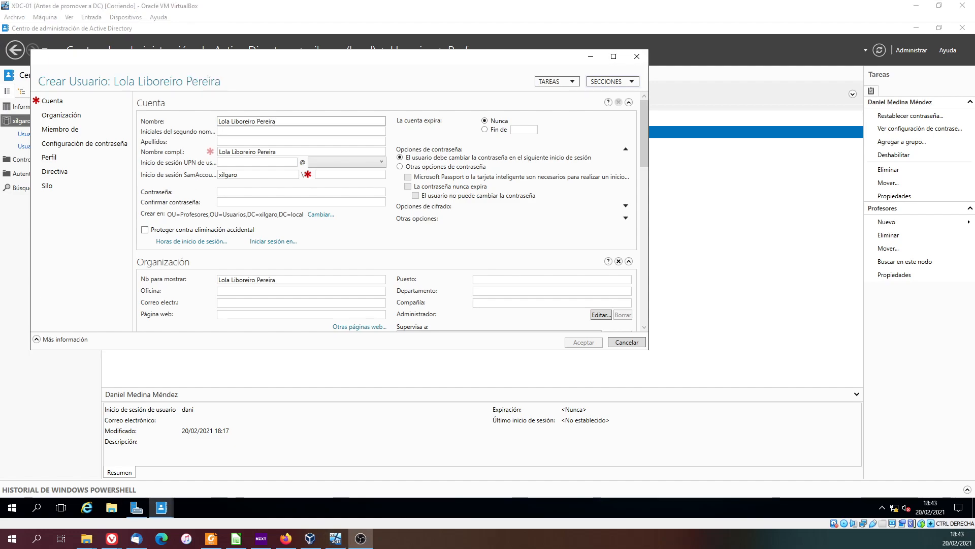
- Enter the teacher's SamAccountName logon name, then type and confirm the account password
{"action": "scroll", "coordinate": [325, 177], "scroll_direction": "down", "scroll_amount": 7}
{"action": "scroll", "coordinate": [331, 195], "scroll_direction": "up", "scroll_amount": 7}
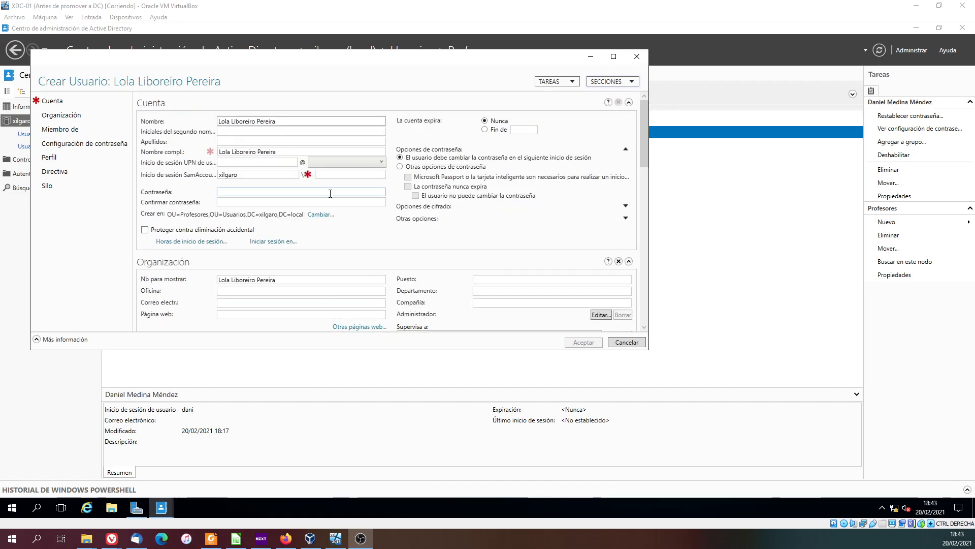
{"action": "mouse_move", "coordinate": [644, 140]}
{"action": "left_mouse_down"}
{"action": "mouse_move", "coordinate": [651, 330]}
{"action": "mouse_move", "coordinate": [653, 148]}
{"action": "left_mouse_up"}
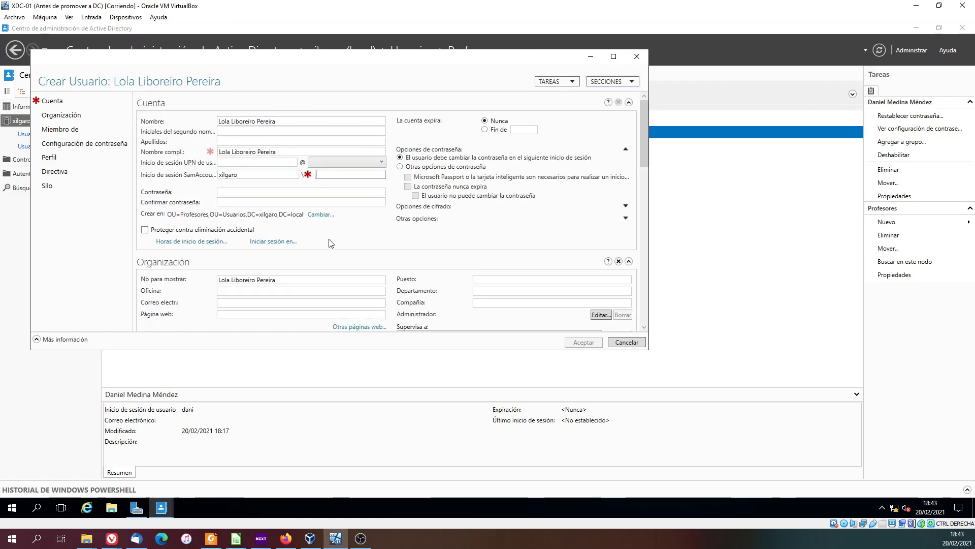
{"action": "type", "text": "l"}
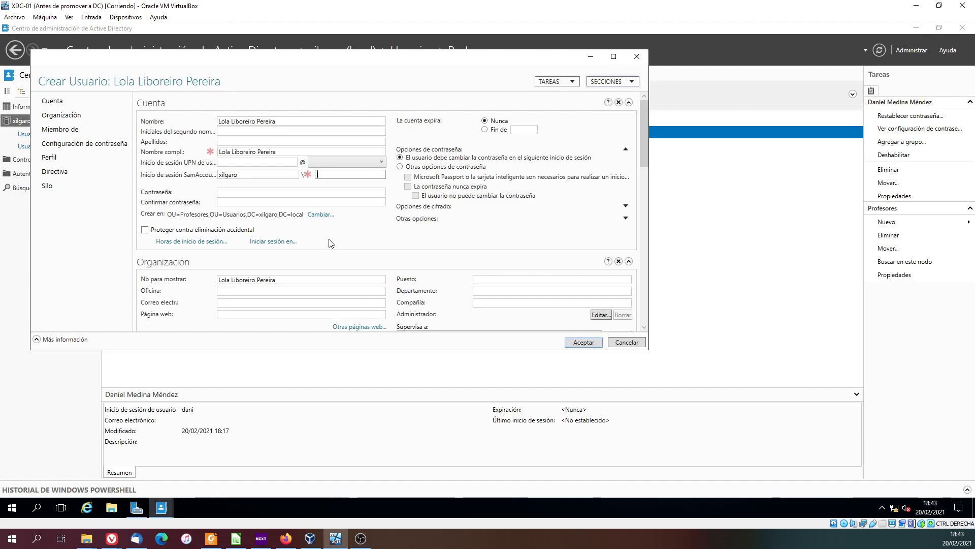
{"action": "type", "text": "ola"}
{"action": "left_click", "coordinate": [244, 193]}
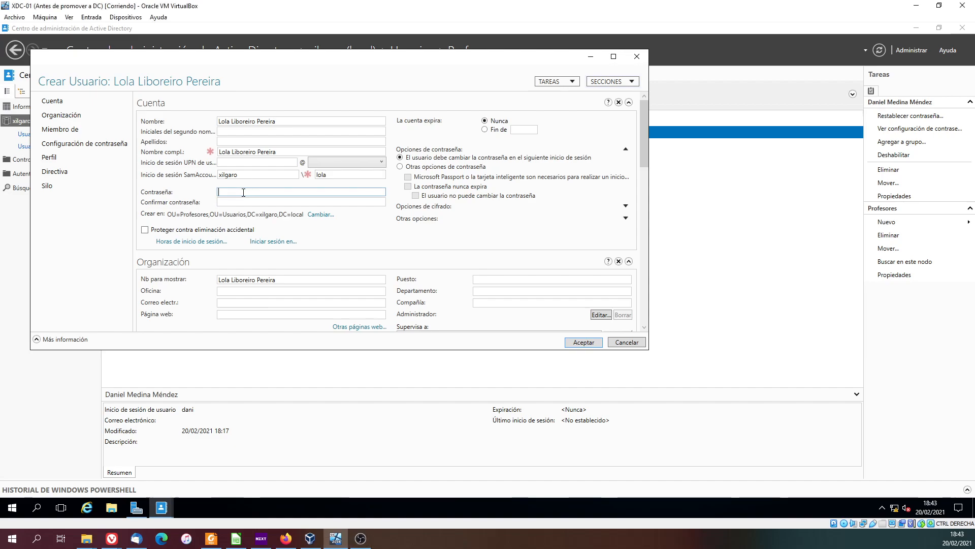
{"action": "key", "text": "Tab"}
{"action": "type", "text": "*******"}
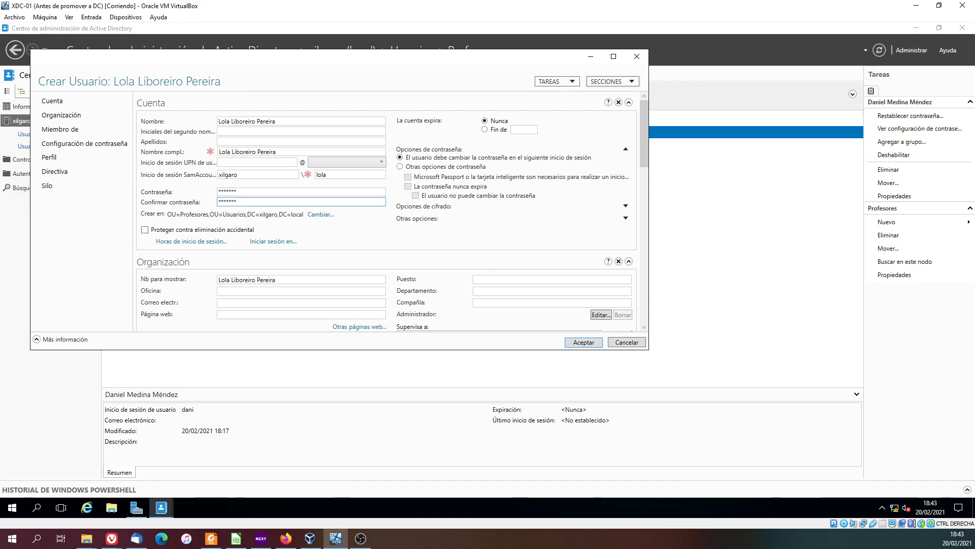
- Enter the description "Profeor de informática" and create the teacher's user account
{"action": "scroll", "coordinate": [277, 277], "scroll_direction": "down", "scroll_amount": 3}
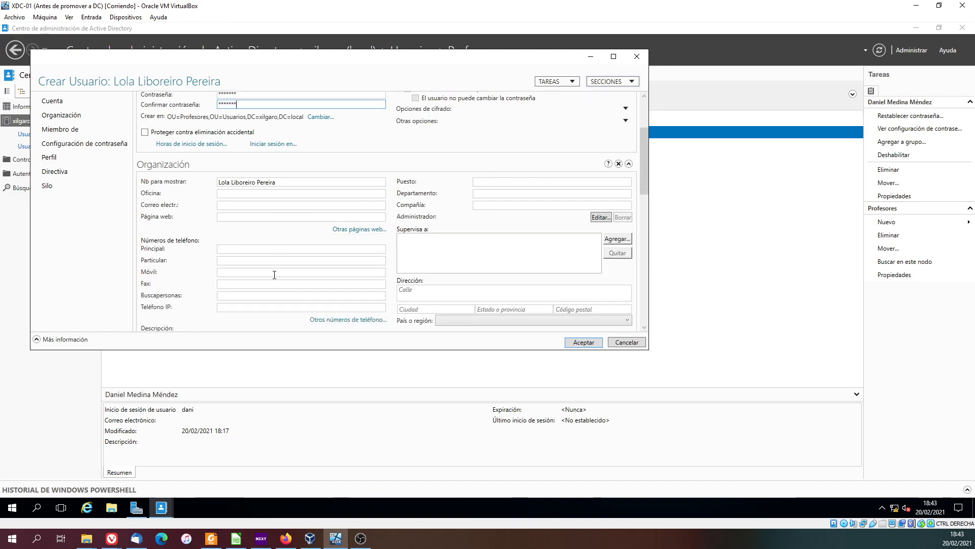
{"action": "left_click", "coordinate": [207, 264]}
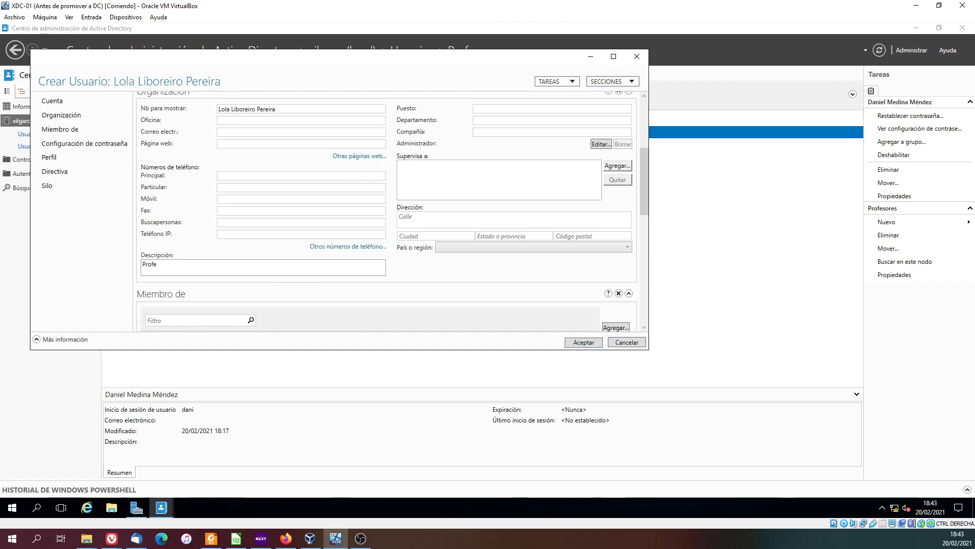
{"action": "type", "text": "Profeor de informática"}
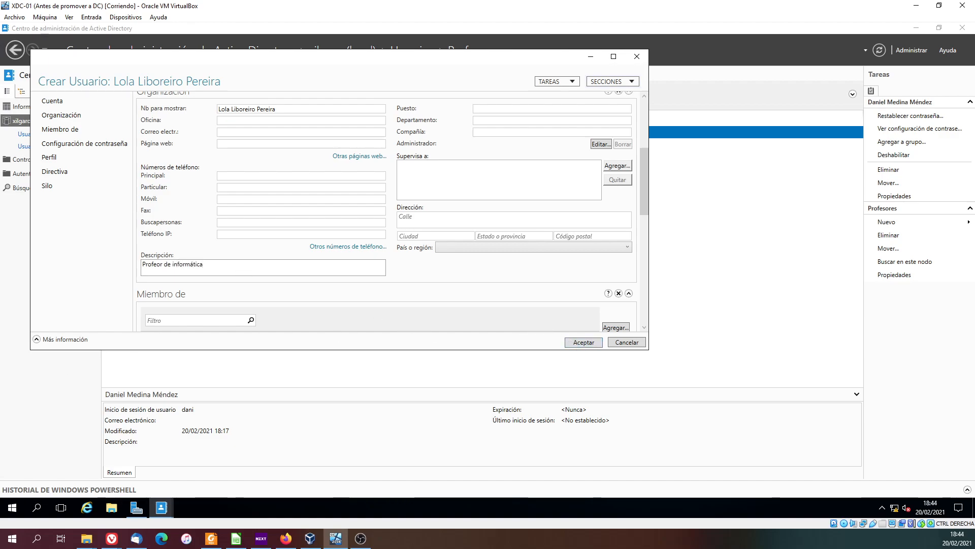
{"action": "left_click", "coordinate": [584, 341]}
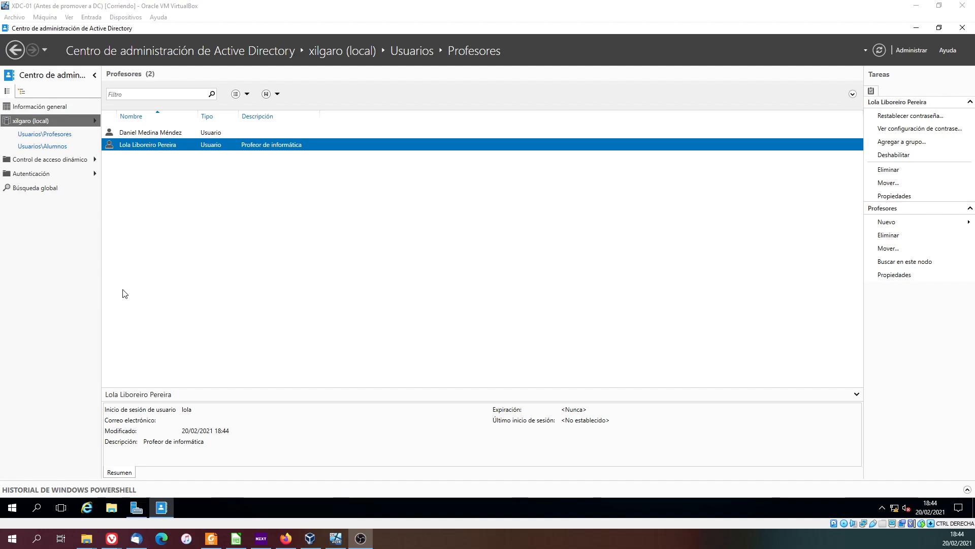
- Correct the new teacher account's description to "Profesor de informática" in its properties and save the change
{"action": "right_click", "coordinate": [261, 149]}
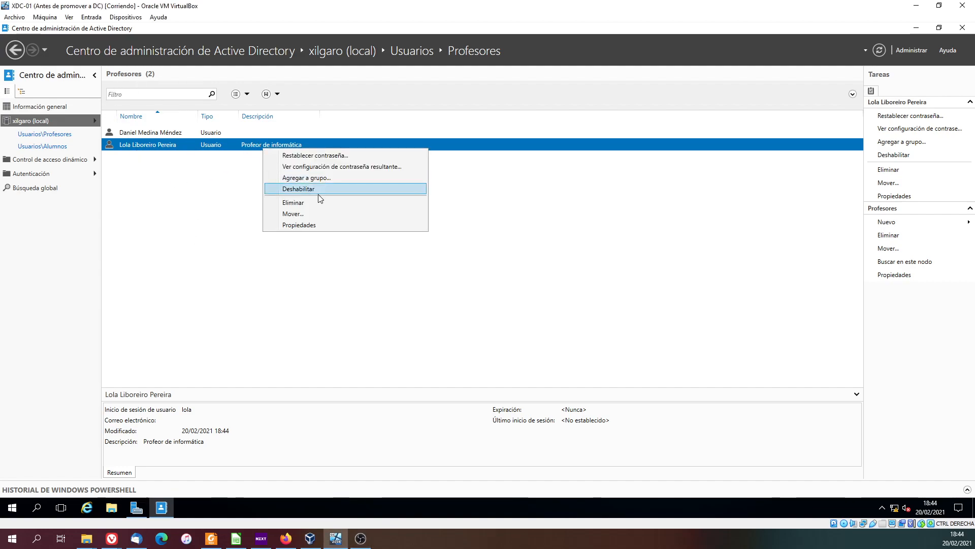
{"action": "left_click", "coordinate": [307, 225]}
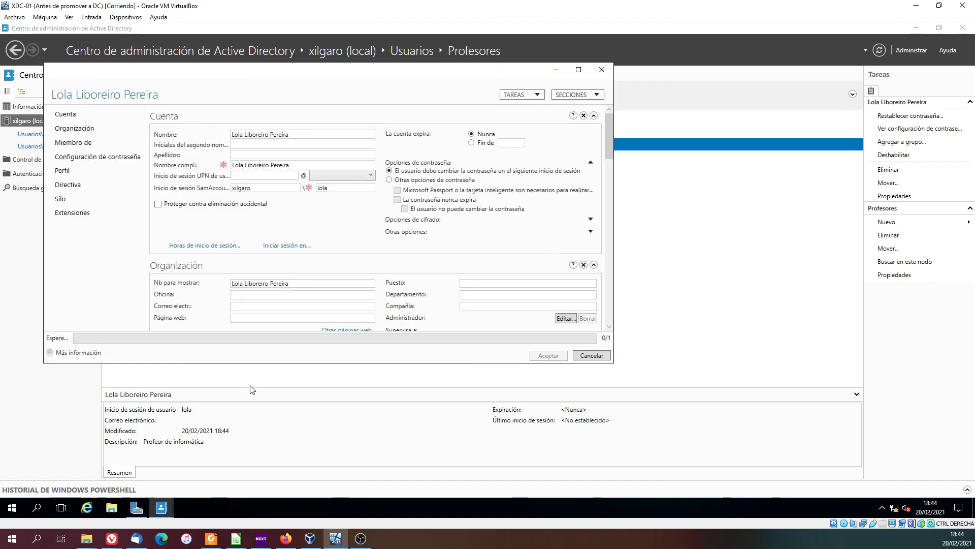
{"action": "scroll", "coordinate": [238, 295], "scroll_direction": "down", "scroll_amount": 5}
{"action": "scroll", "coordinate": [236, 267], "scroll_direction": "down", "scroll_amount": 2}
{"action": "scroll", "coordinate": [236, 267], "scroll_direction": "up", "scroll_amount": 2}
{"action": "scroll", "coordinate": [235, 270], "scroll_direction": "down", "scroll_amount": 2}
{"action": "left_click", "coordinate": [174, 219]}
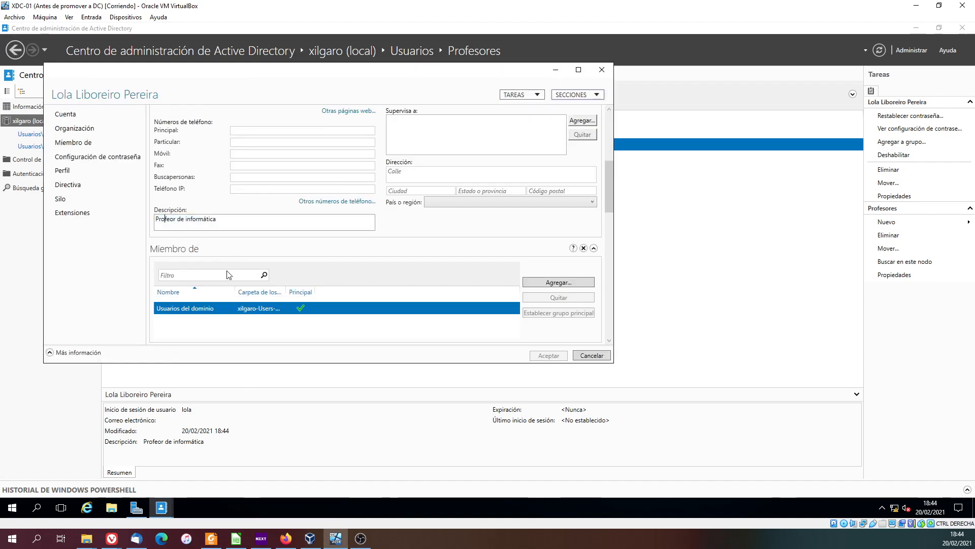
{"action": "type", "text": "s"}
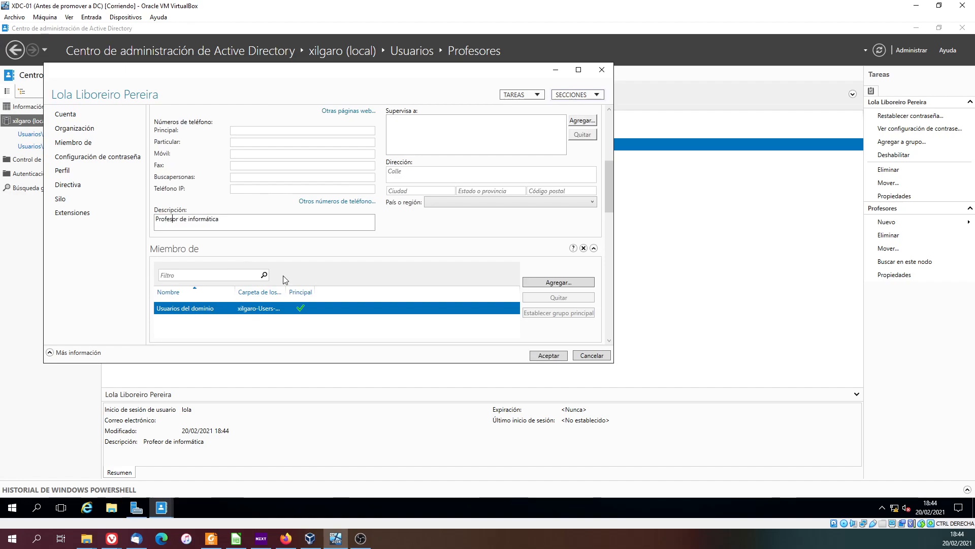
{"action": "left_click", "coordinate": [549, 356]}
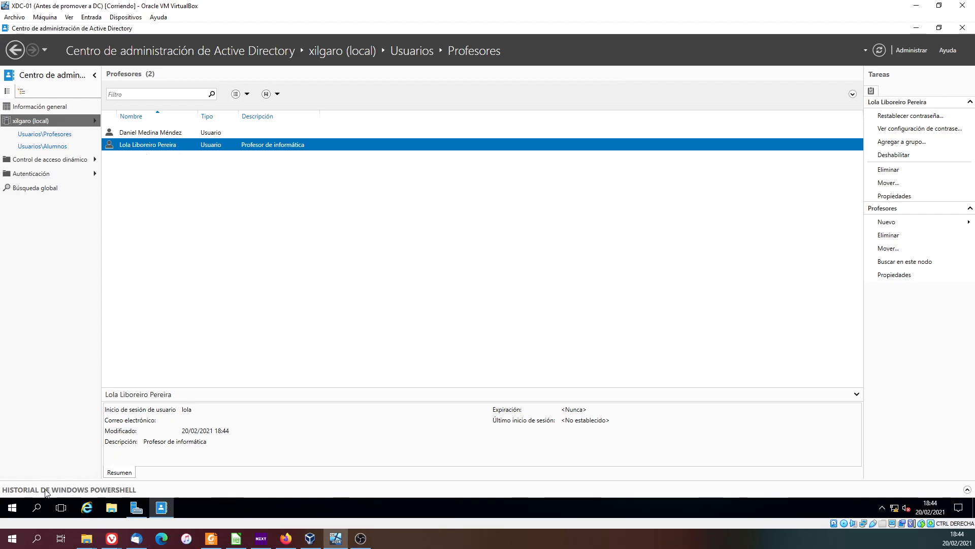
- Review the cmdlets recorded in the Windows PowerShell history for the teacher account, including the full parameters of the first Set-ADUser entry
{"action": "left_click", "coordinate": [966, 489]}
{"action": "scroll", "coordinate": [283, 451], "scroll_direction": "up", "scroll_amount": 3}
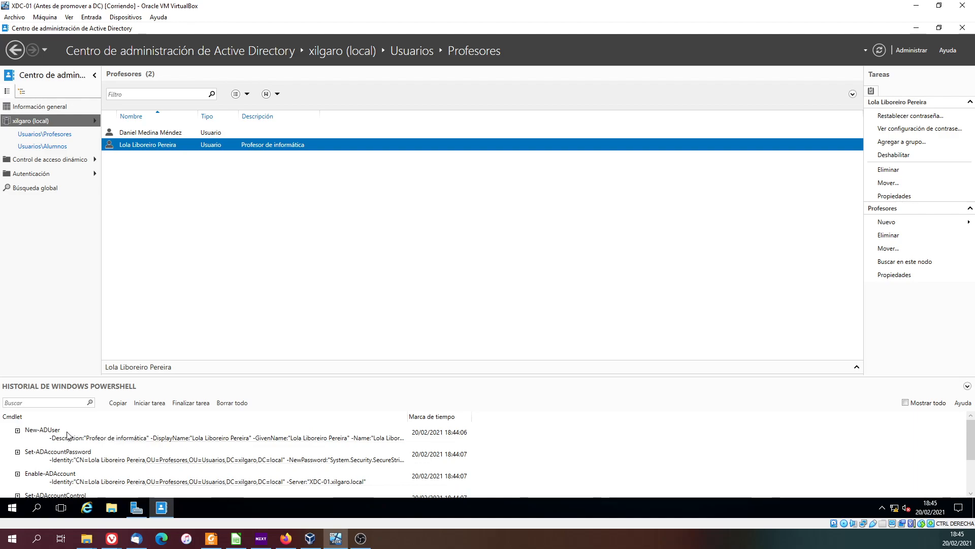
{"action": "scroll", "coordinate": [68, 435], "scroll_direction": "down", "scroll_amount": 2}
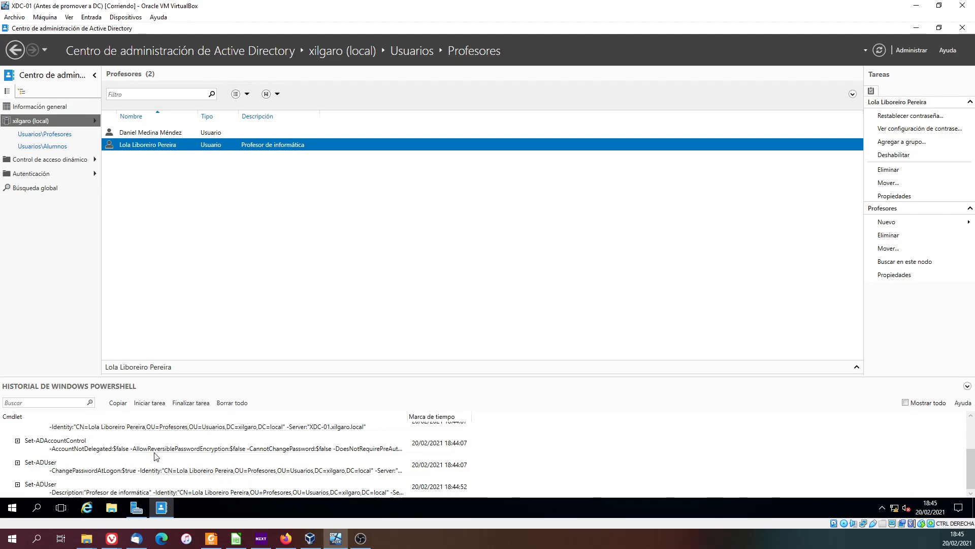
{"action": "left_click", "coordinate": [18, 463]}
{"action": "scroll", "coordinate": [64, 463], "scroll_direction": "down", "scroll_amount": 1}
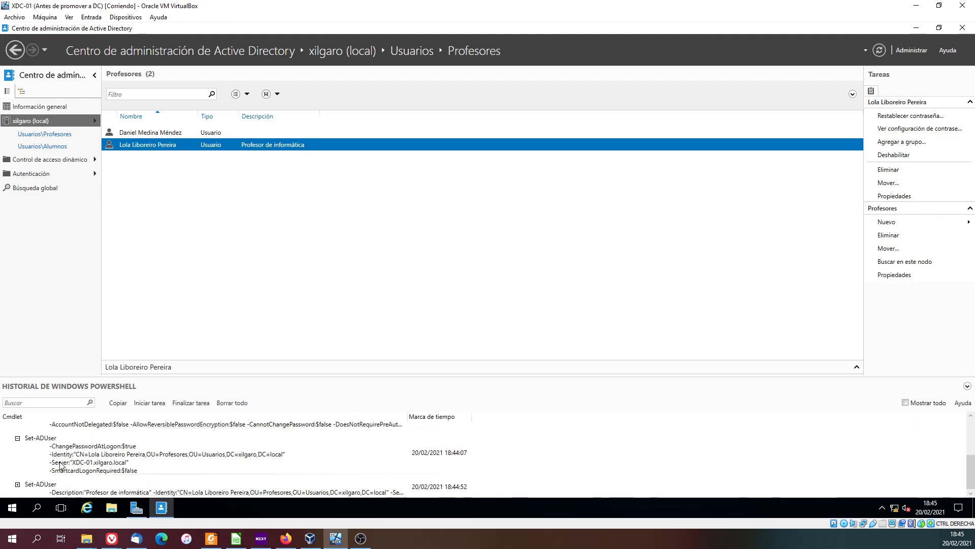
{"action": "left_click", "coordinate": [17, 441]}
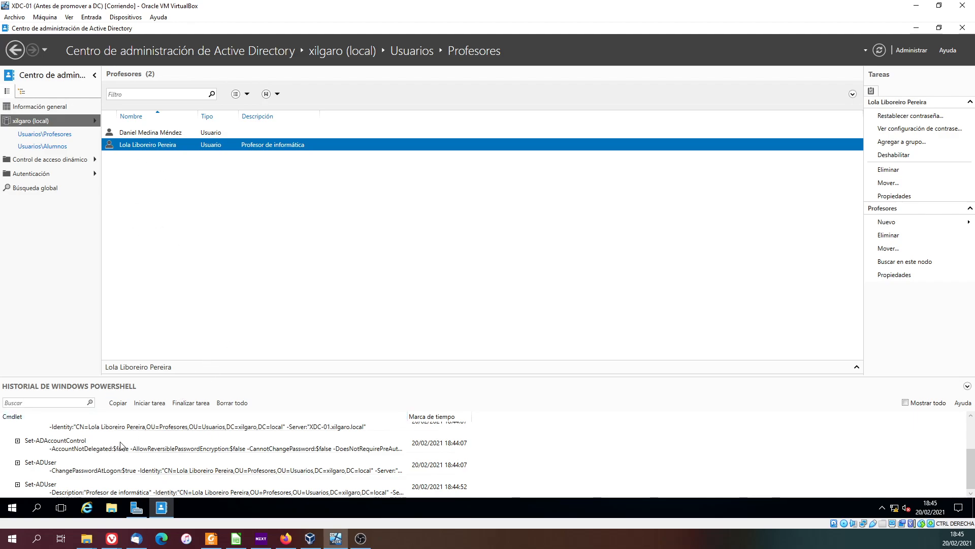
{"action": "scroll", "coordinate": [125, 446], "scroll_direction": "up", "scroll_amount": 2}
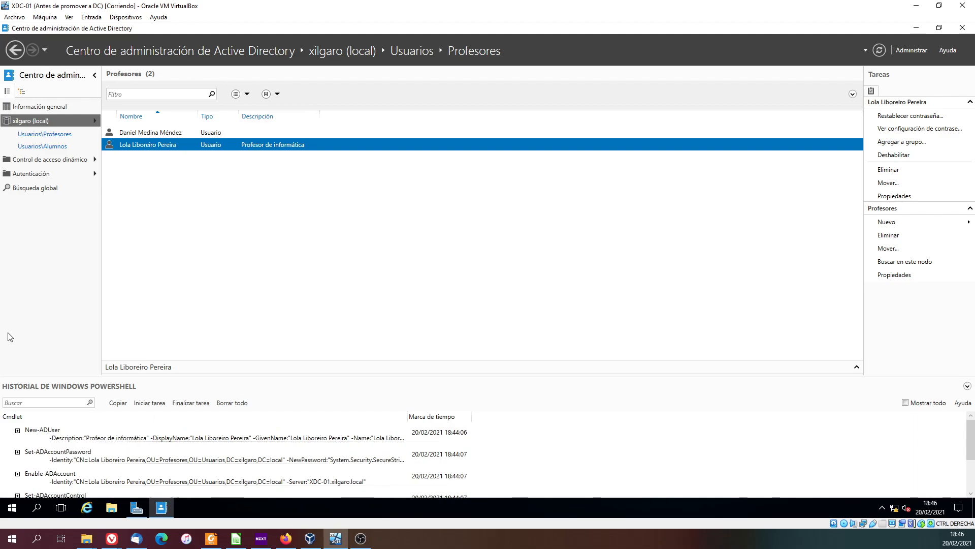
{"action": "scroll", "coordinate": [130, 440], "scroll_direction": "down", "scroll_amount": 2}
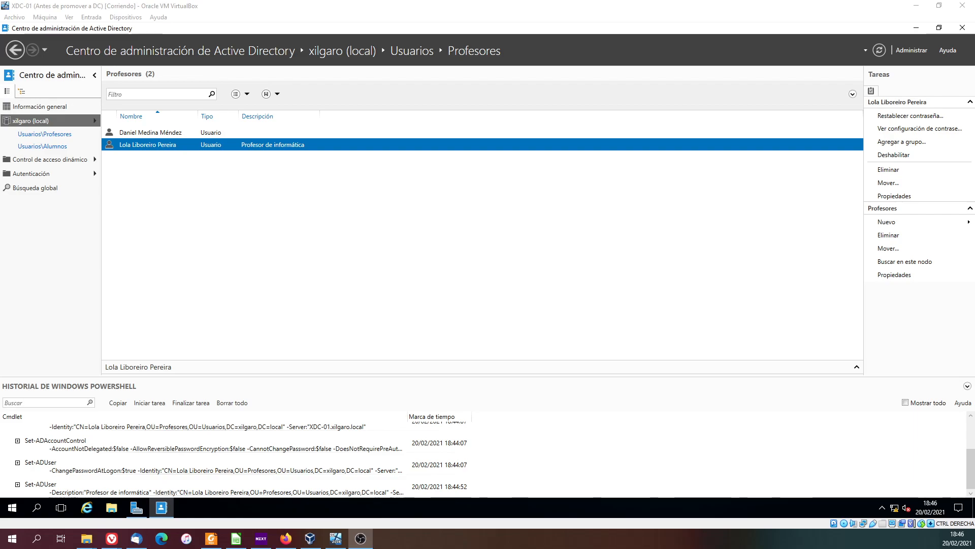
- Enable the recycle bin for the xilgaro (local) domain and accept its confirmation and refresh notices
{"action": "left_click", "coordinate": [63, 120]}
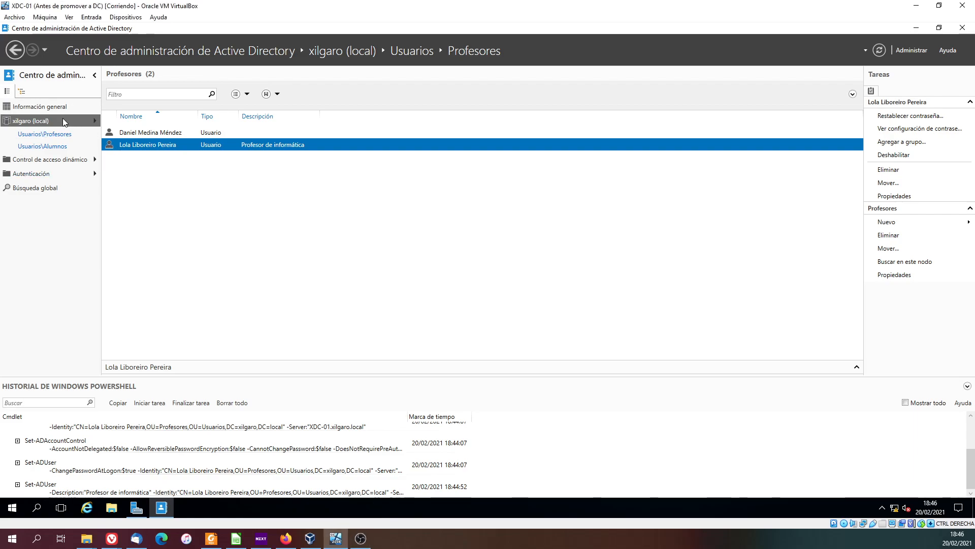
{"action": "right_click", "coordinate": [63, 119]}
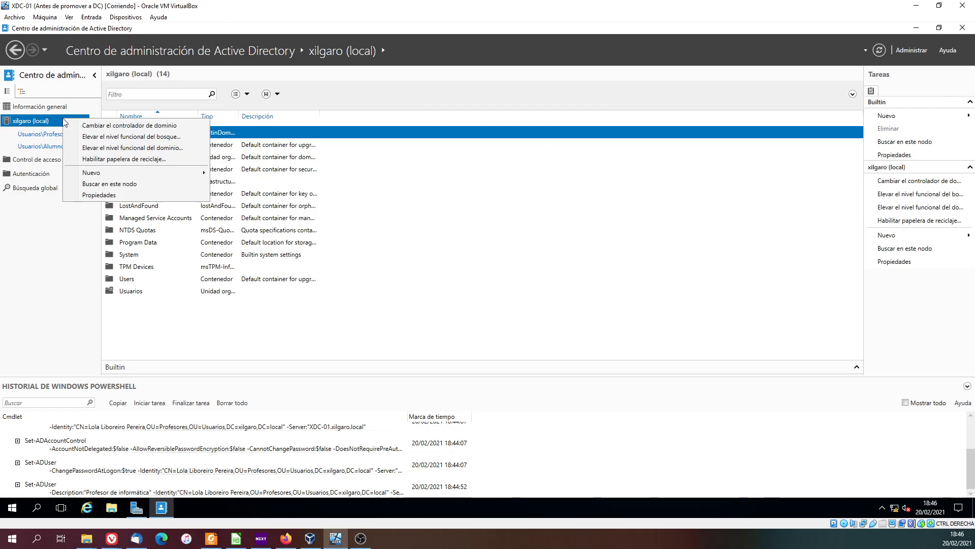
{"action": "left_click", "coordinate": [114, 159]}
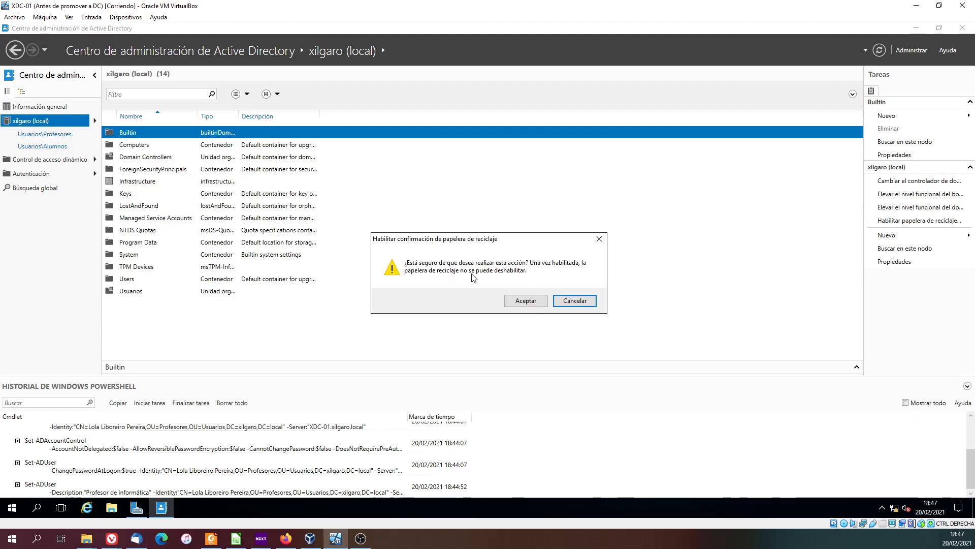
{"action": "left_click", "coordinate": [526, 301]}
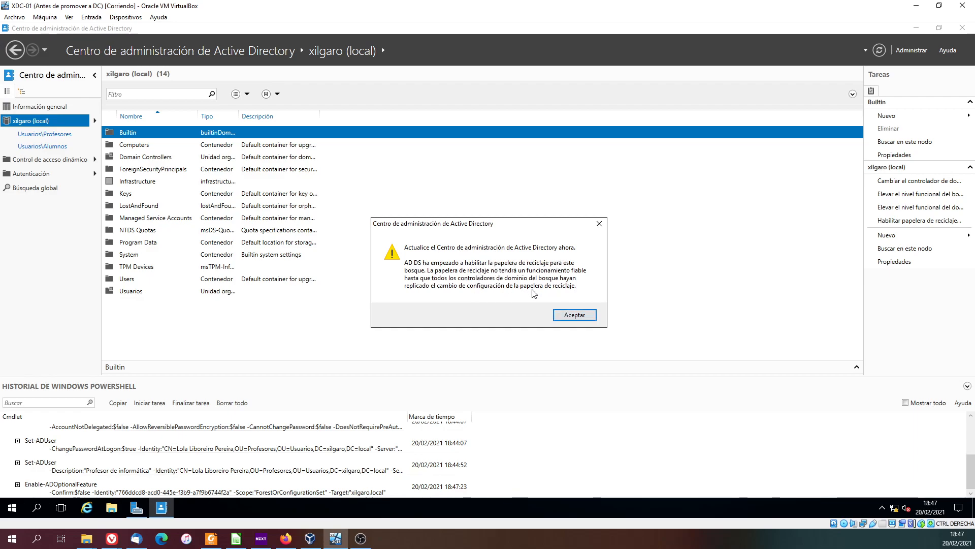
{"action": "left_click", "coordinate": [580, 319]}
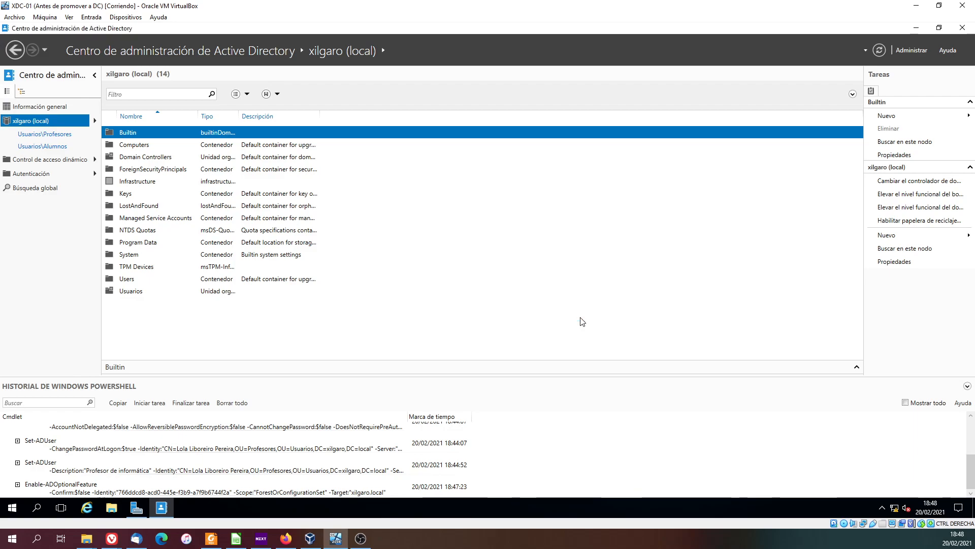